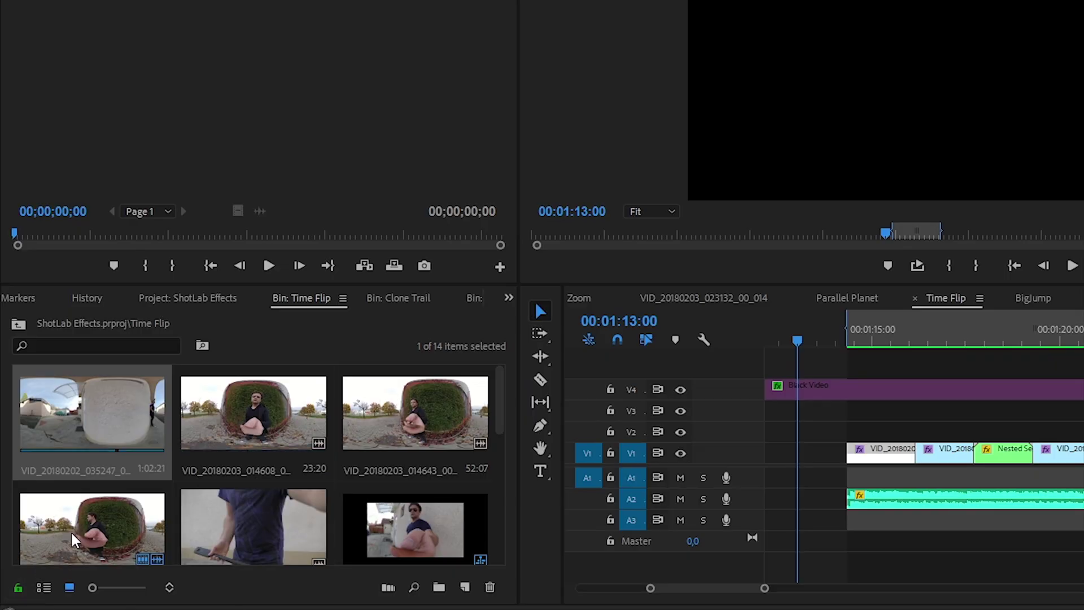
# Step: Create a new sequence from the VID_20180203_014739_00_010 clip in the Time Flip bin
pyautogui.click(81, 531)
pyautogui.rightClick(102, 497)
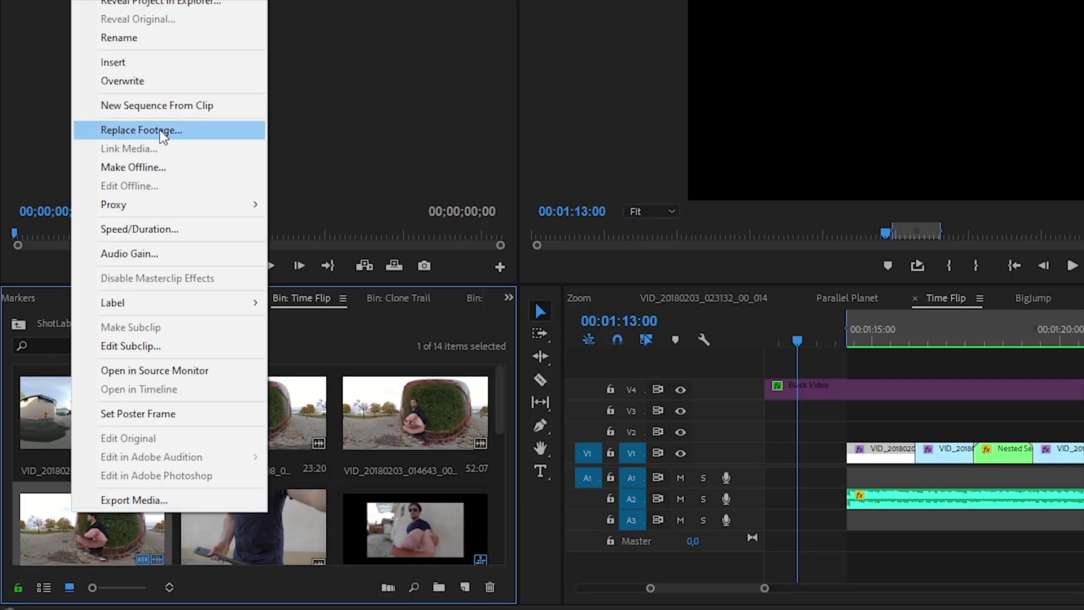
pyautogui.click(169, 107)
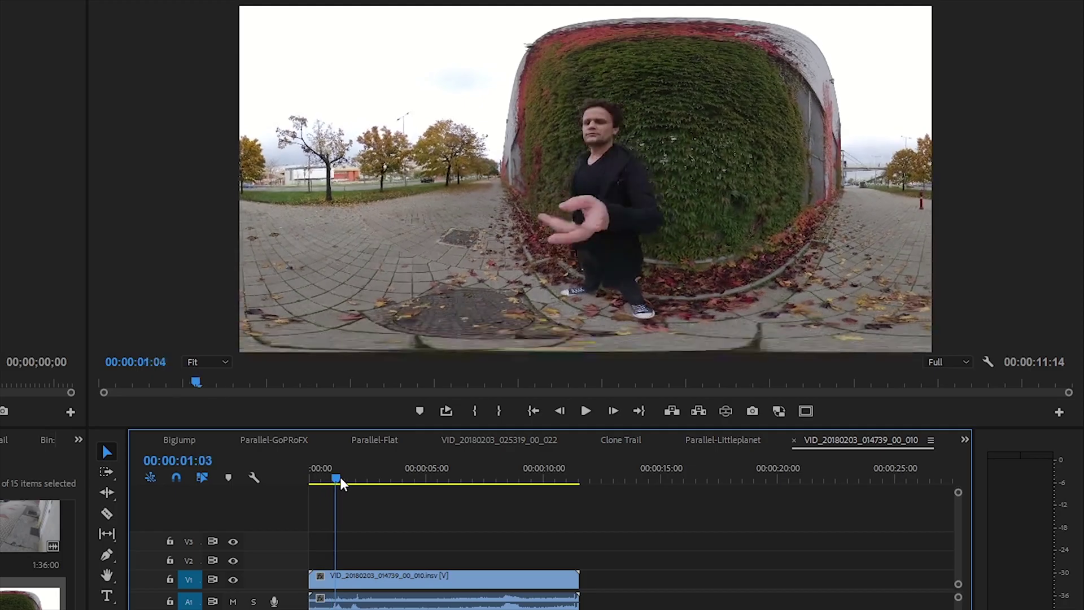
# Step: Trim the clip to start at the 7:12 playhead and end around 9:17
pyautogui.moveTo(340, 477); pyautogui.dragTo(412, 477)
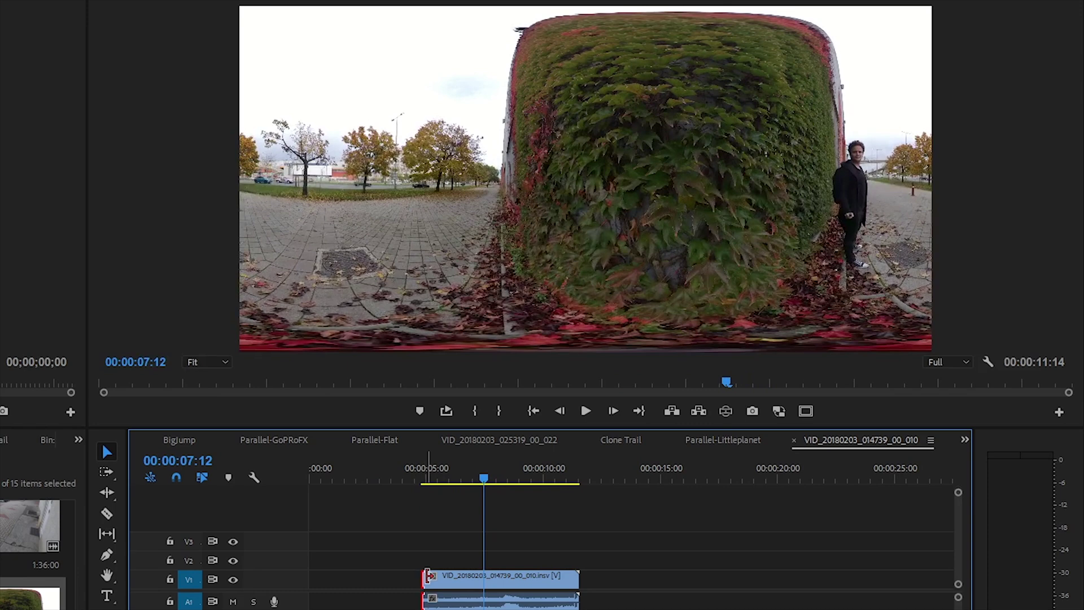
pyautogui.moveTo(428, 576); pyautogui.dragTo(484, 576)
pyautogui.moveTo(482, 478); pyautogui.dragTo(535, 478)
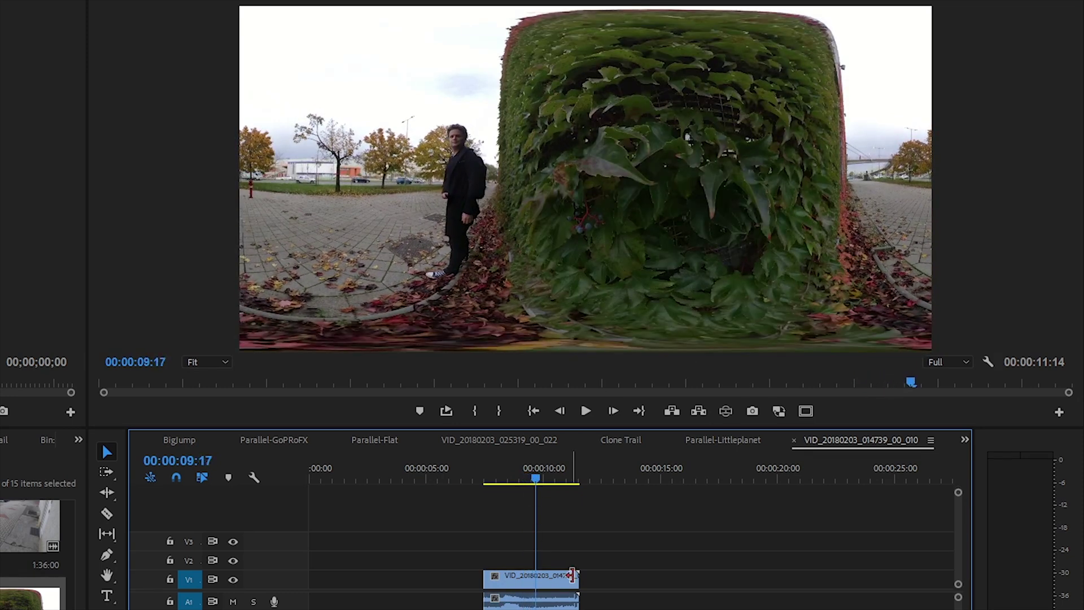
pyautogui.moveTo(572, 576); pyautogui.dragTo(528, 575)
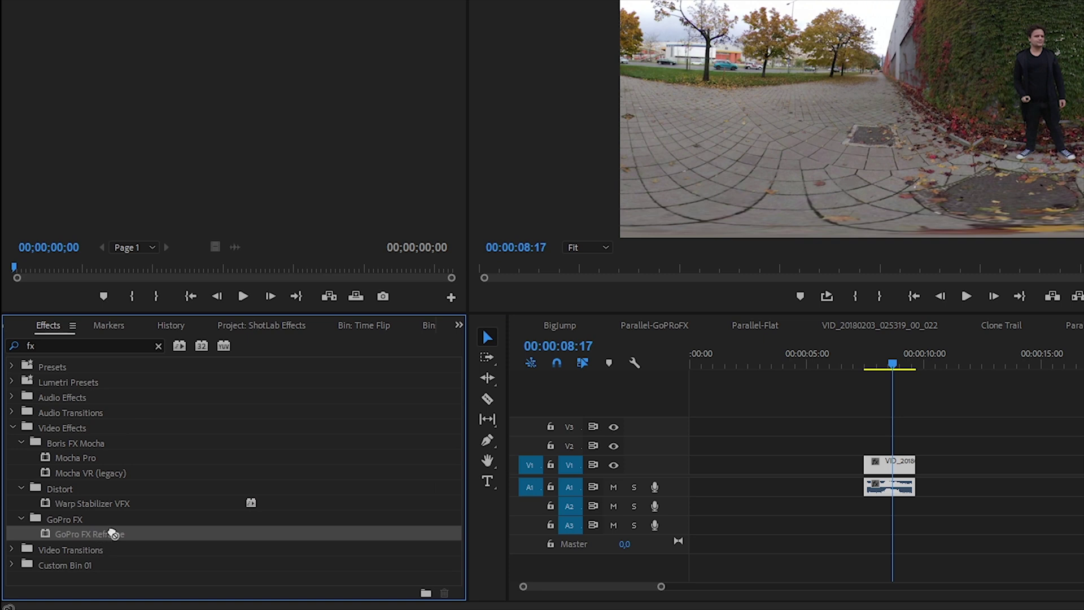
# Step: Apply GoPro FX Reframe and, after trying Social 1:1 and 9:16, set projection to GoPro 4K 16:9
pyautogui.moveTo(889, 465); pyautogui.dragTo(889, 464)
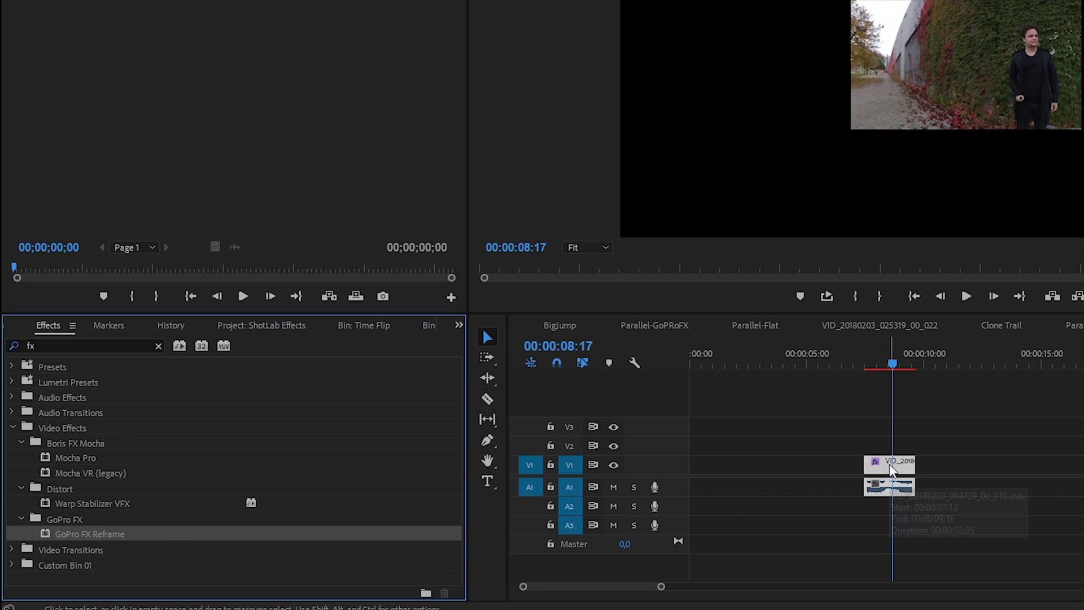
pyautogui.hotkey('shift', '5')
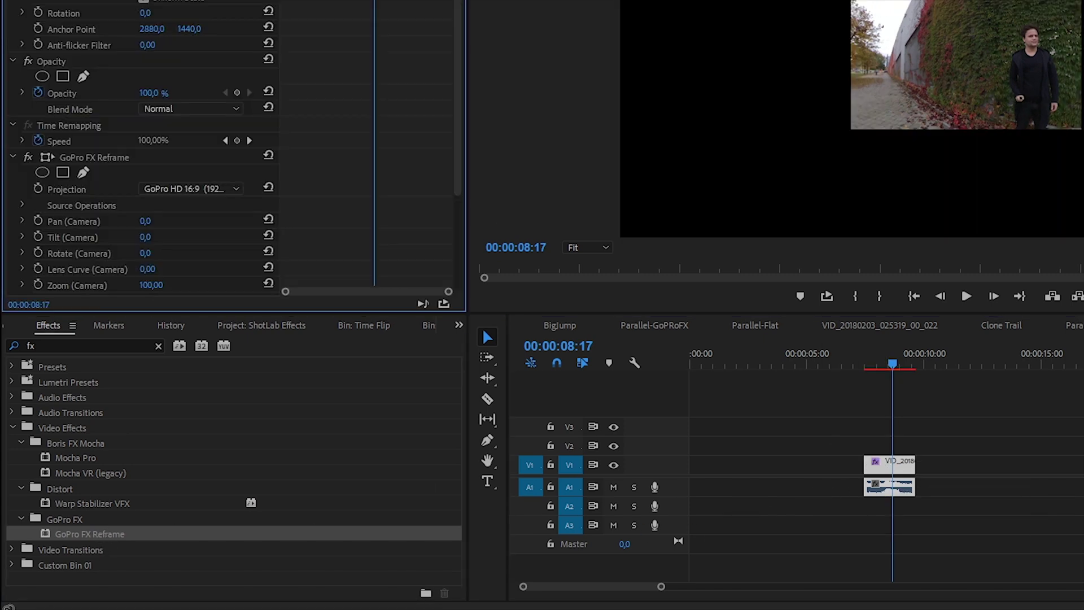
pyautogui.click(189, 356)
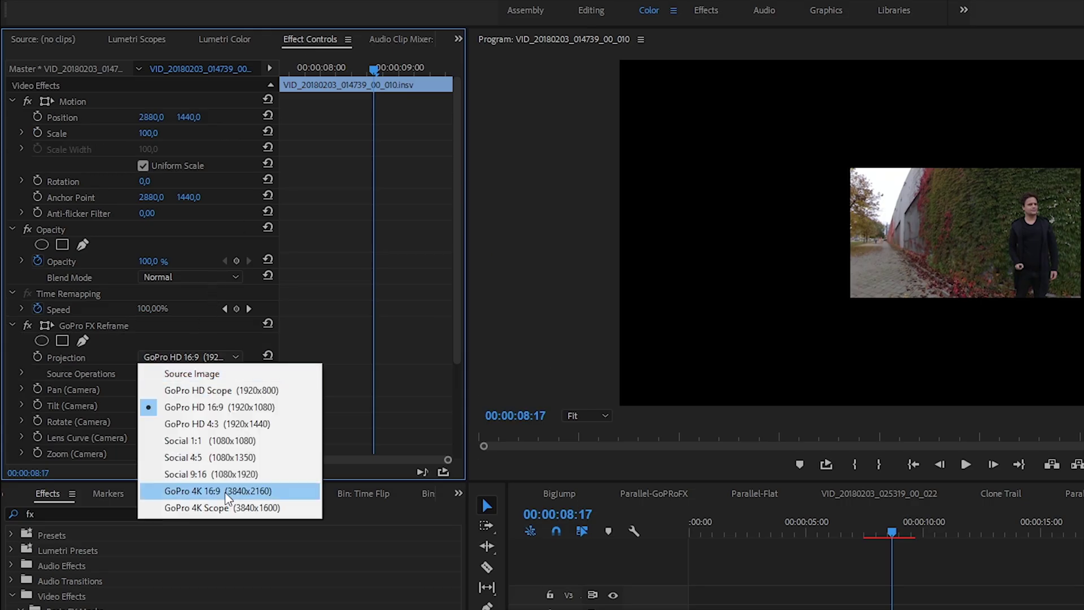
pyautogui.click(257, 496)
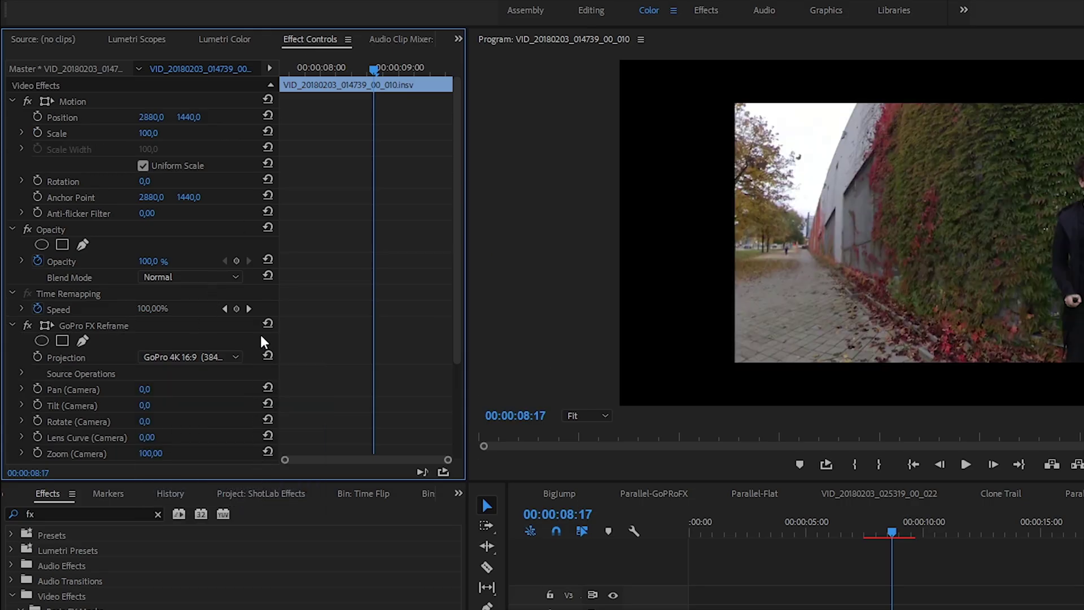
pyautogui.click(224, 357)
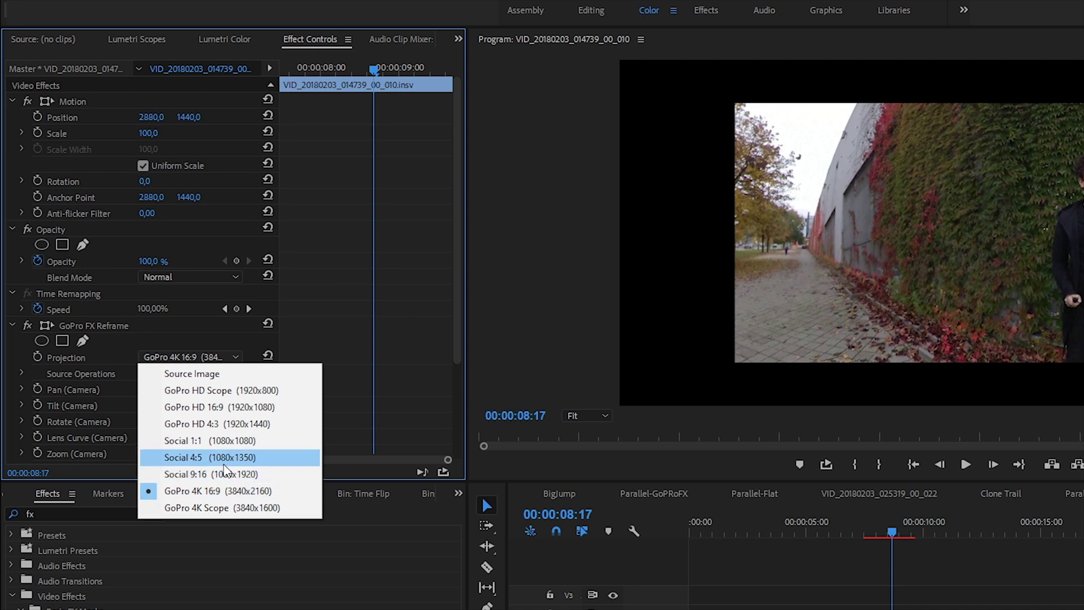
pyautogui.click(225, 507)
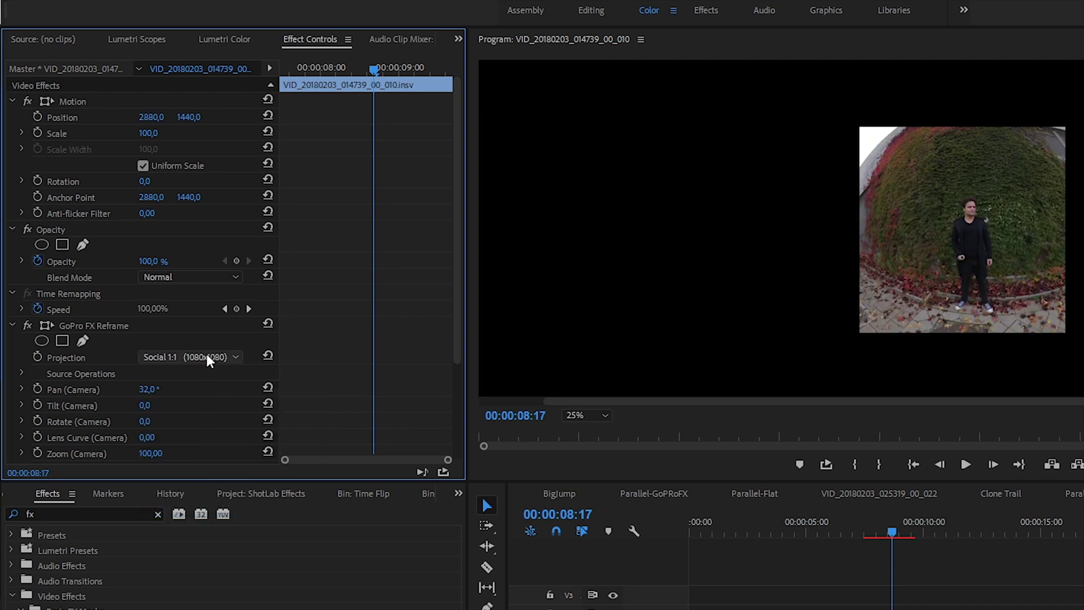
pyautogui.click(209, 360)
pyautogui.click(215, 474)
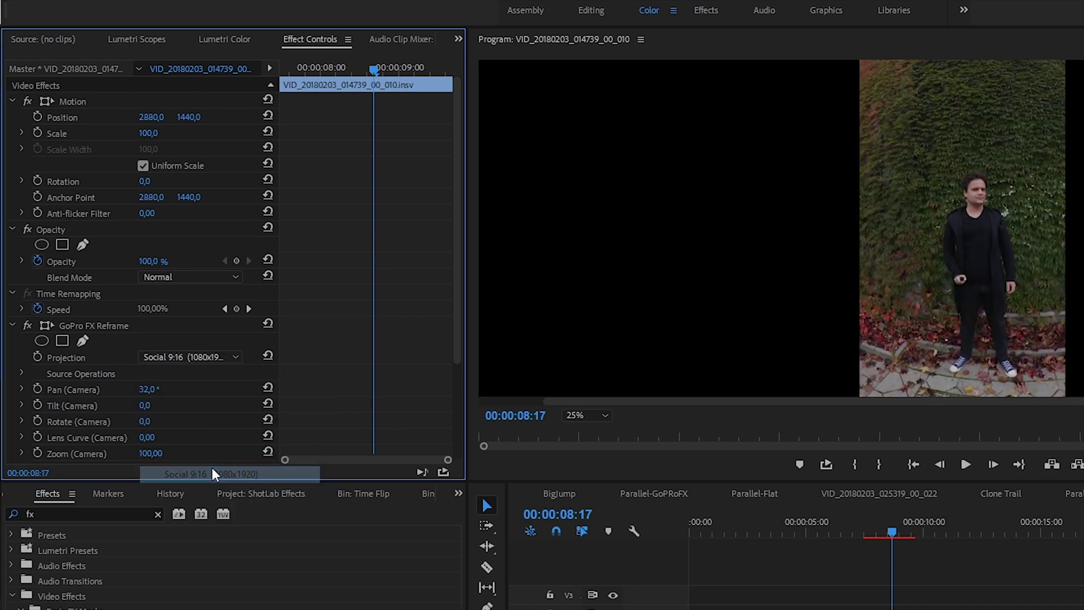
pyautogui.click(206, 357)
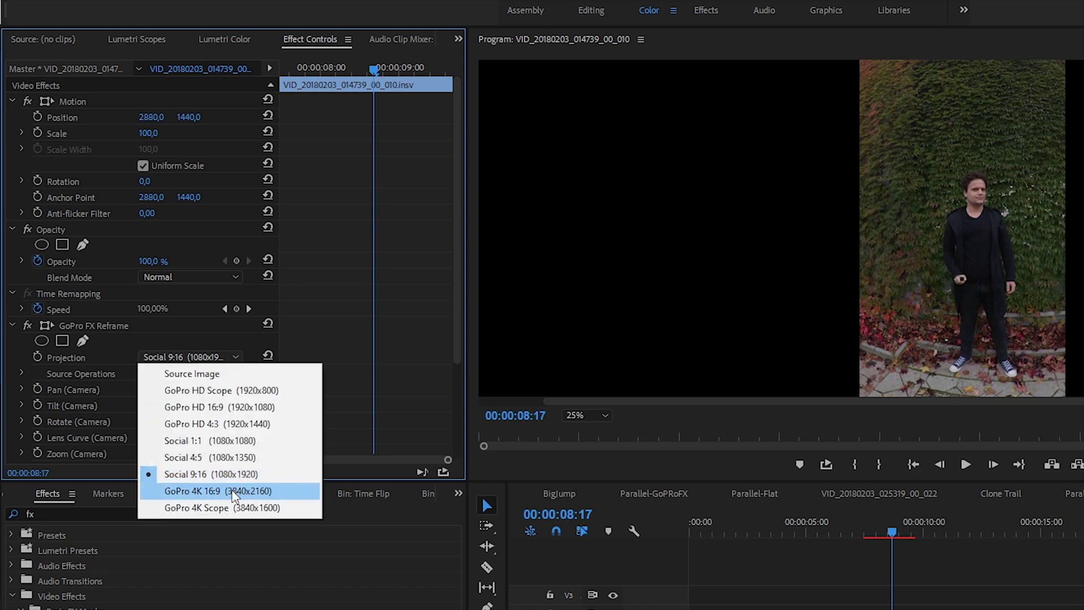
pyautogui.click(235, 491)
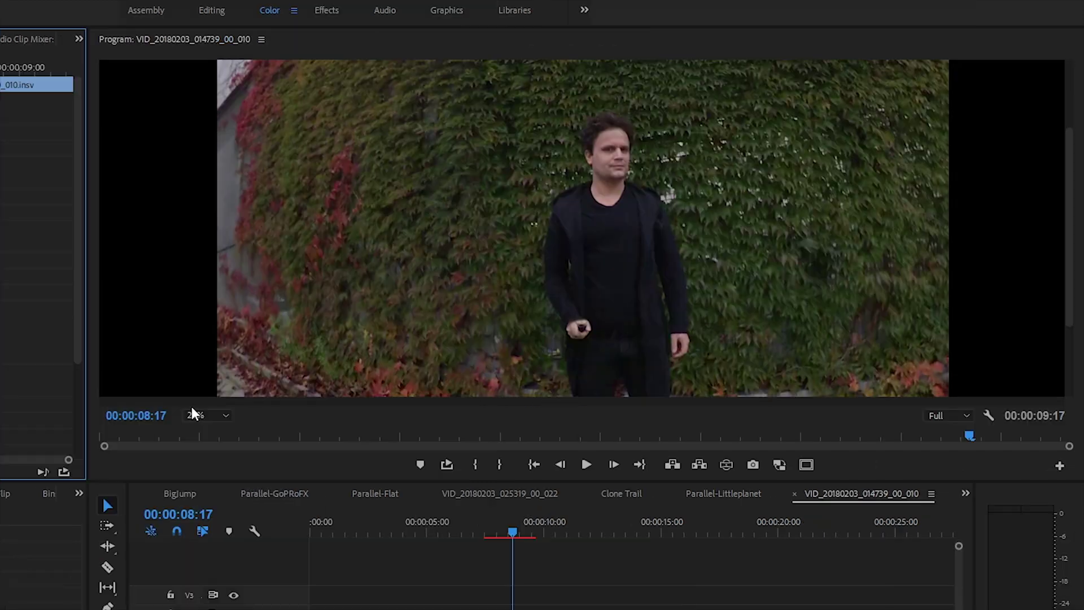
# Step: Set the Program monitor zoom to Fit to see the whole reframed image
pyautogui.click(195, 415)
pyautogui.click(211, 429)
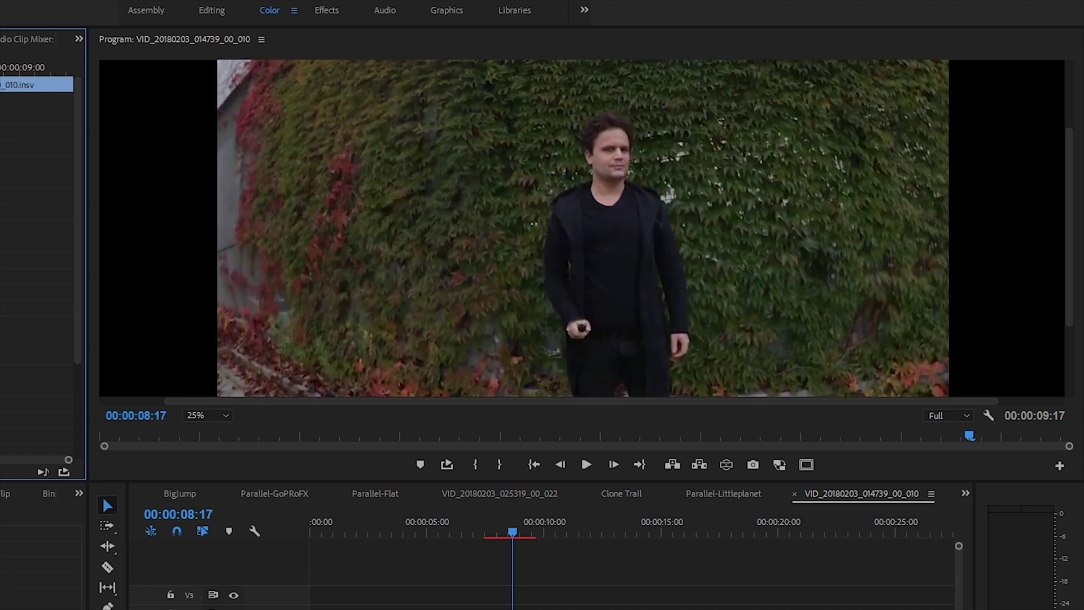
pyautogui.click(207, 415)
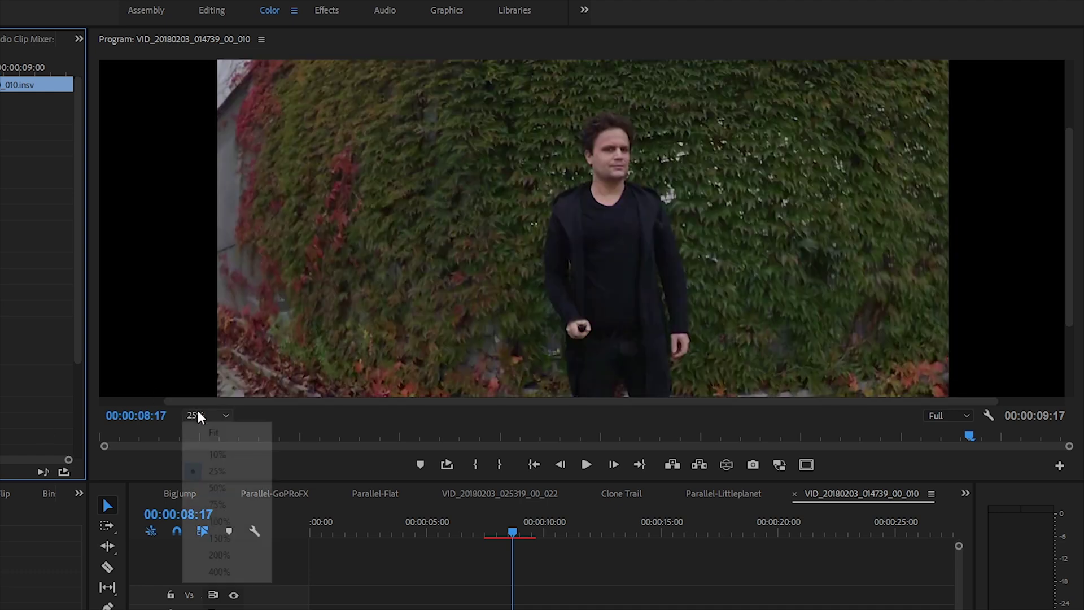
pyautogui.click(208, 431)
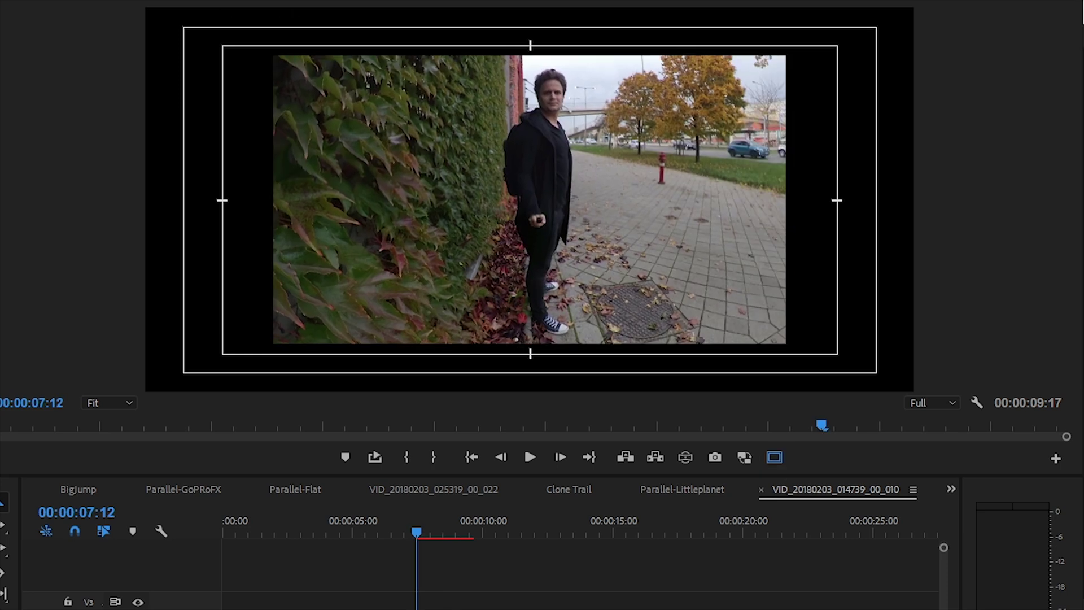
# Step: At about 8 seconds, pan the reframe toward the man and keyframe the Y Offset (Camera)
pyautogui.moveTo(418, 523); pyautogui.dragTo(449, 520)
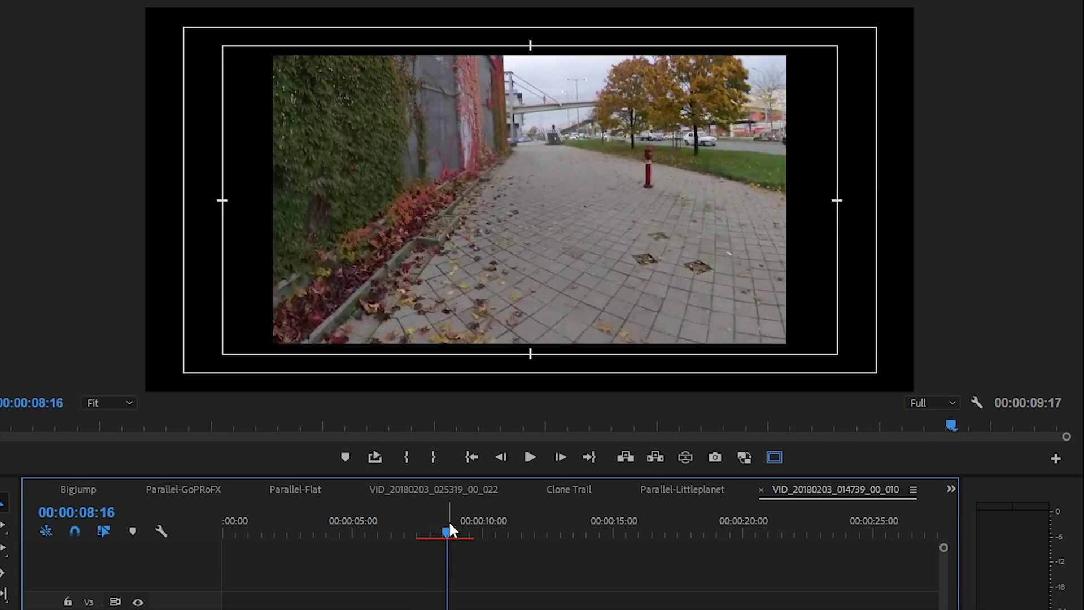
pyautogui.moveTo(162, 232); pyautogui.dragTo(161, 233)
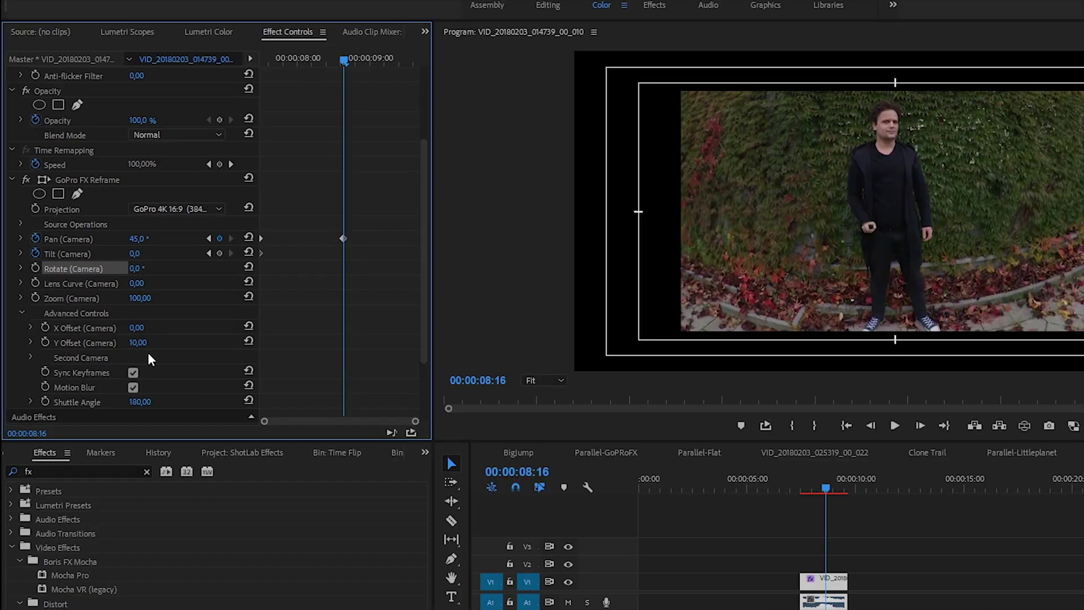
pyautogui.click(45, 342)
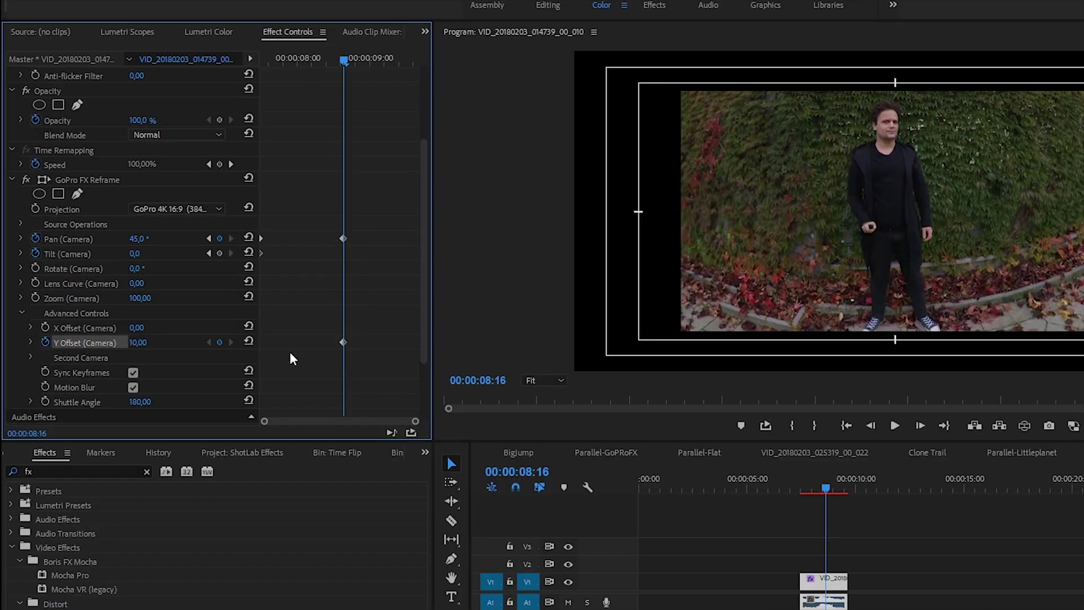
pyautogui.moveTo(341, 343); pyautogui.dragTo(135, 347)
# Step: Review the reframing around 07:23–08:00 and the second clip's pan keyframes up to 12:07
pyautogui.moveTo(303, 59); pyautogui.dragTo(269, 59)
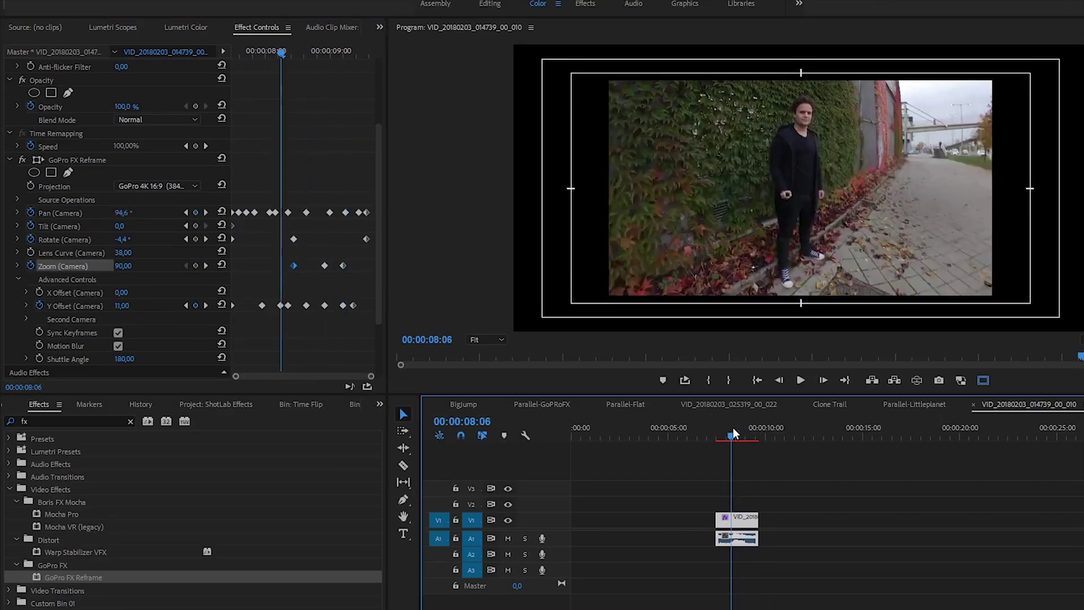
pyautogui.moveTo(733, 434); pyautogui.dragTo(725, 434)
pyautogui.click(300, 404)
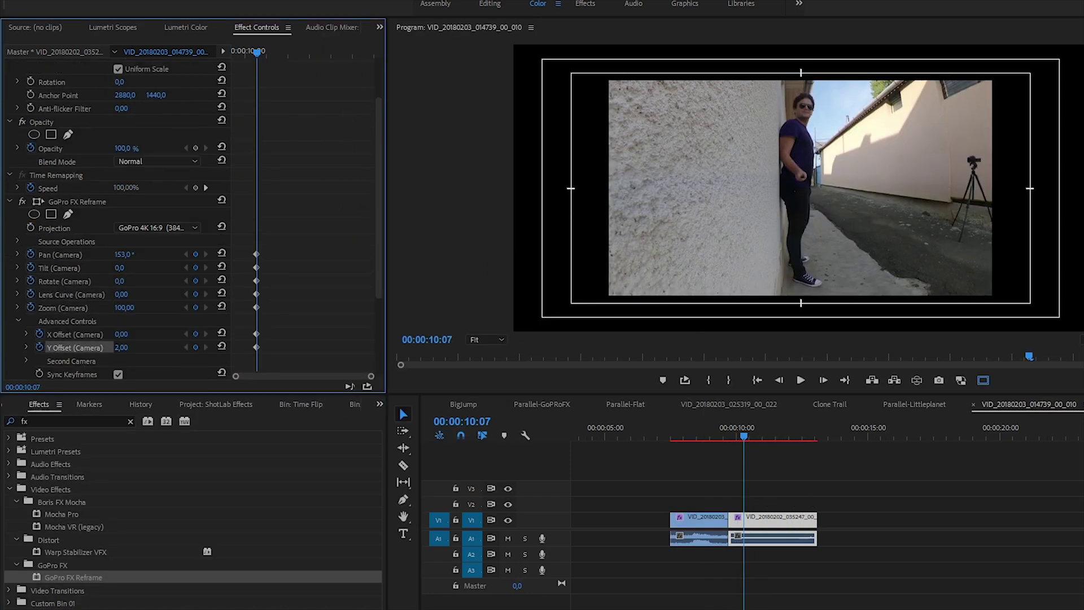
pyautogui.moveTo(745, 436); pyautogui.dragTo(798, 439)
pyautogui.moveTo(336, 52); pyautogui.dragTo(377, 52)
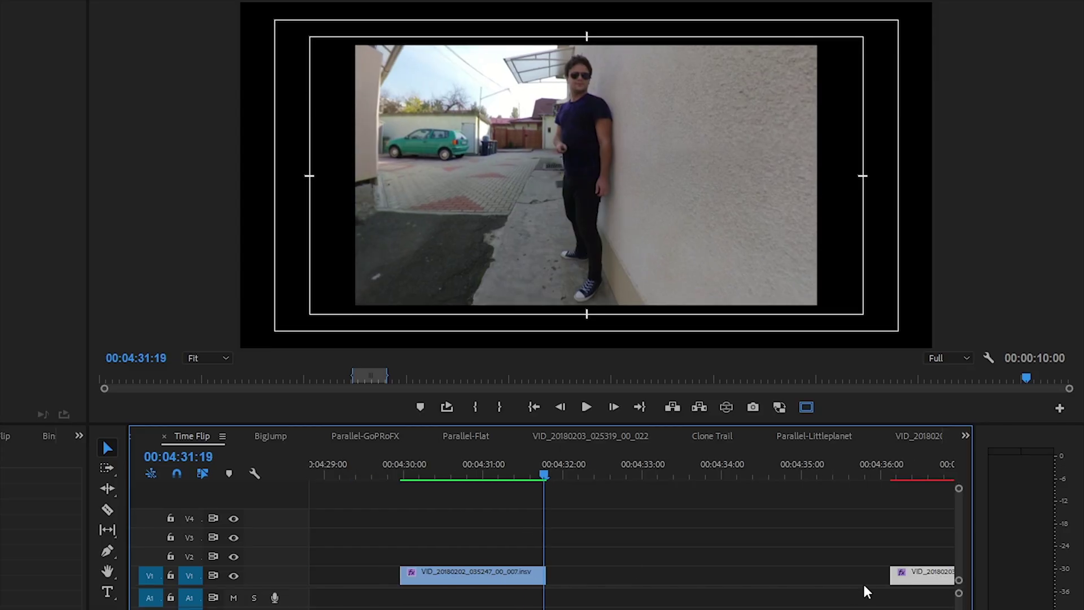
# Step: Shift the later clips 4 seconds earlier against the first clip, then play through the cuts
pyautogui.moveTo(864, 587); pyautogui.dragTo(587, 573)
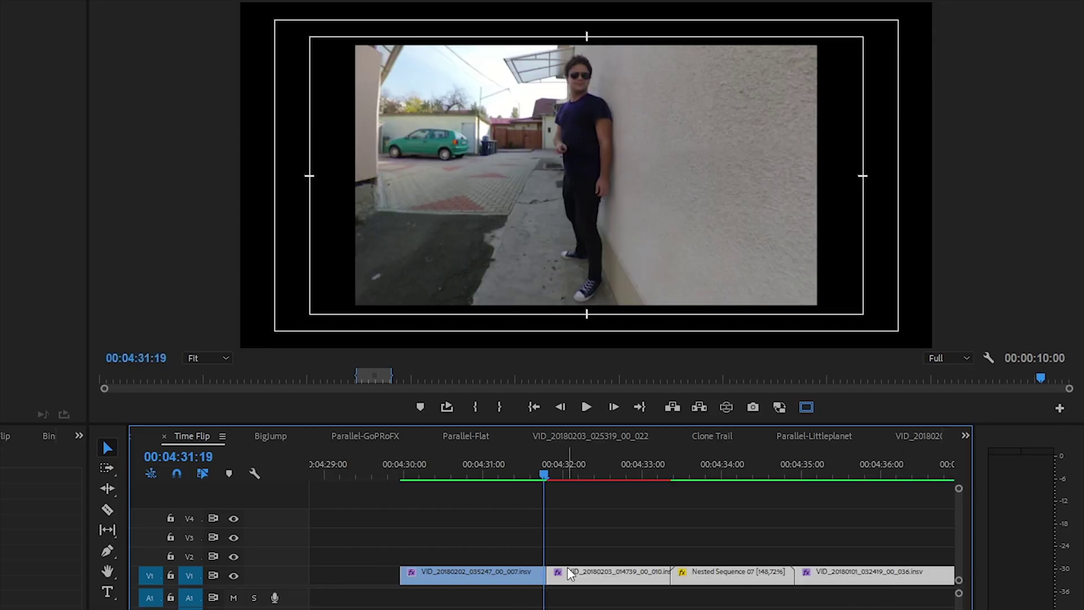
pyautogui.moveTo(544, 474); pyautogui.dragTo(871, 473)
pyautogui.press('-')
pyautogui.moveTo(731, 474); pyautogui.dragTo(869, 508)
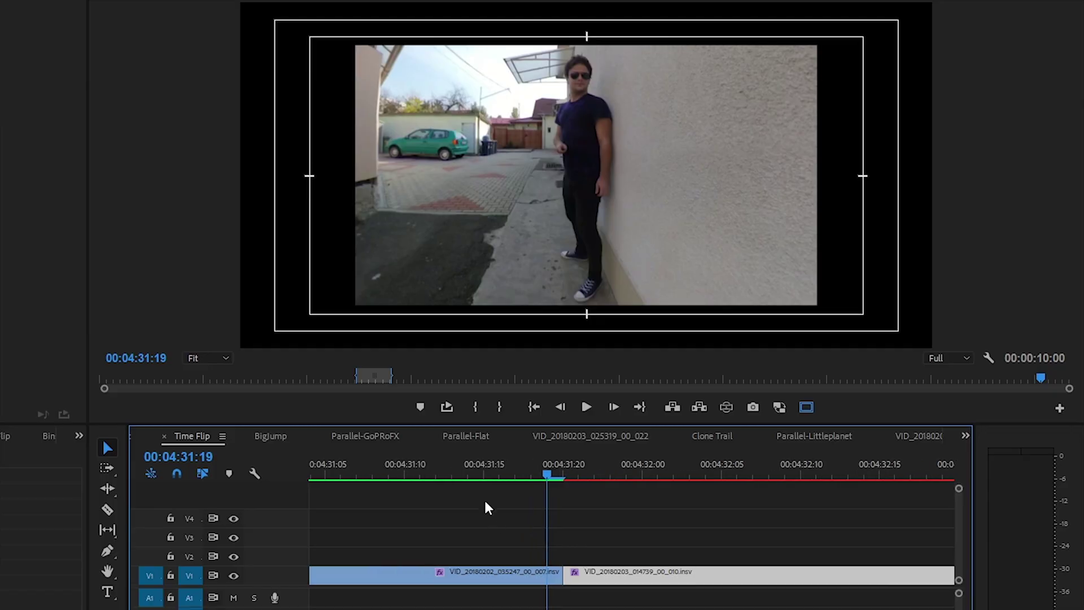
pyautogui.moveTo(548, 471); pyautogui.dragTo(689, 470)
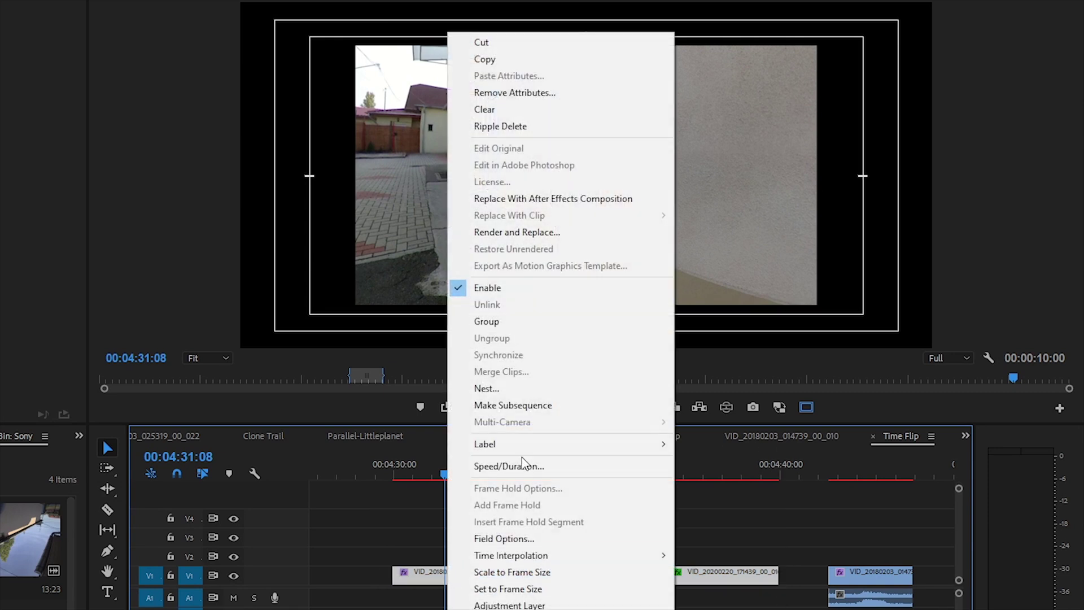
# Step: Nest the selected clips as Time-Flip cut and duplicate the Time Flip sequence
pyautogui.click(487, 389)
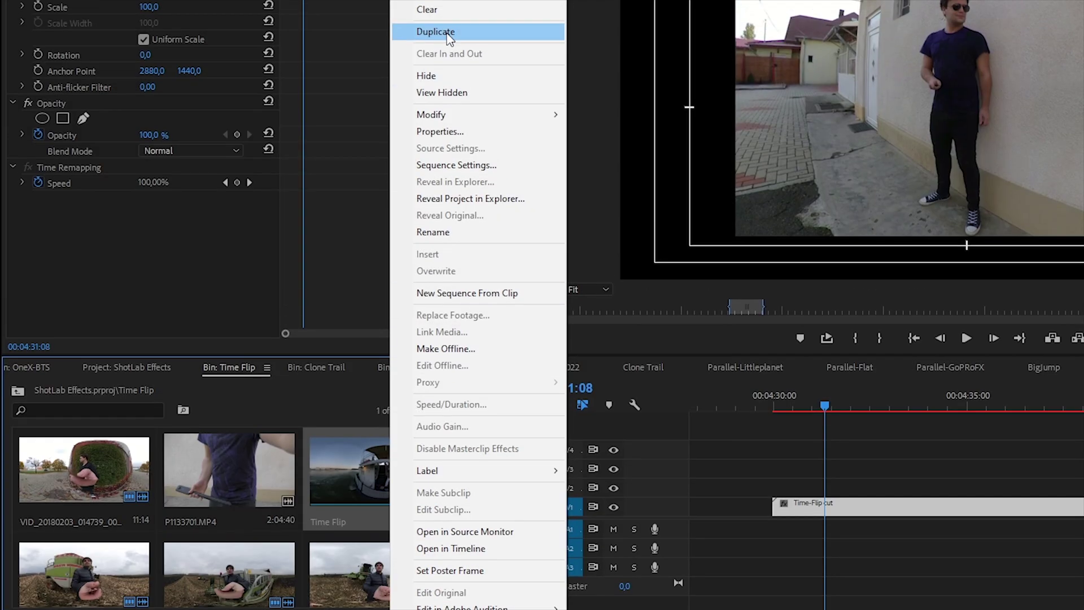
pyautogui.click(446, 2)
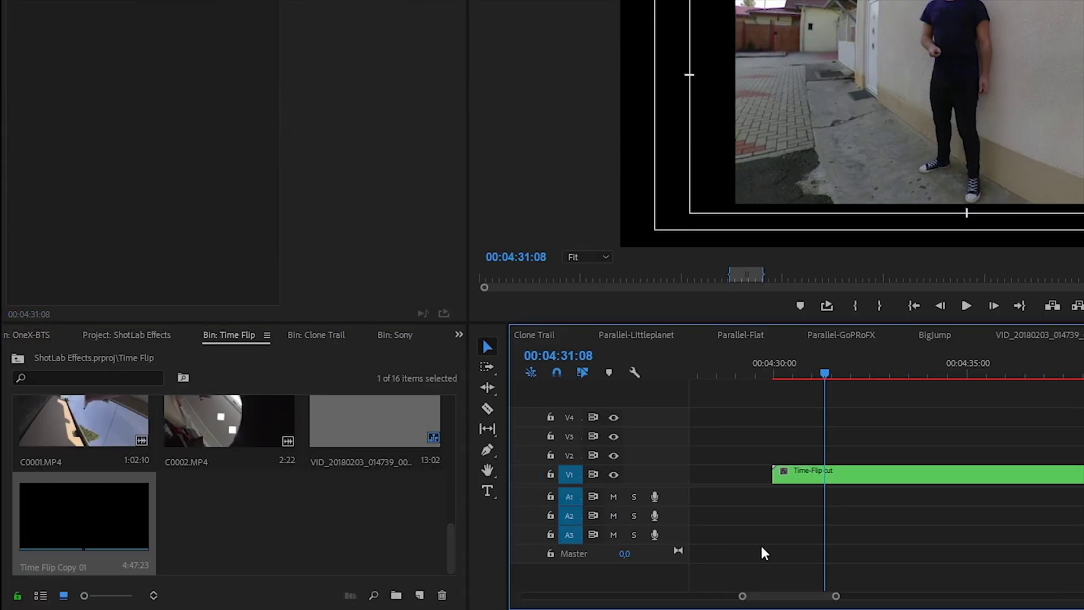
# Step: Set the copy's frame size to 3840×2160, accept deleting previews, and hide the safe margins
pyautogui.click(102, 7)
pyautogui.click(113, 20)
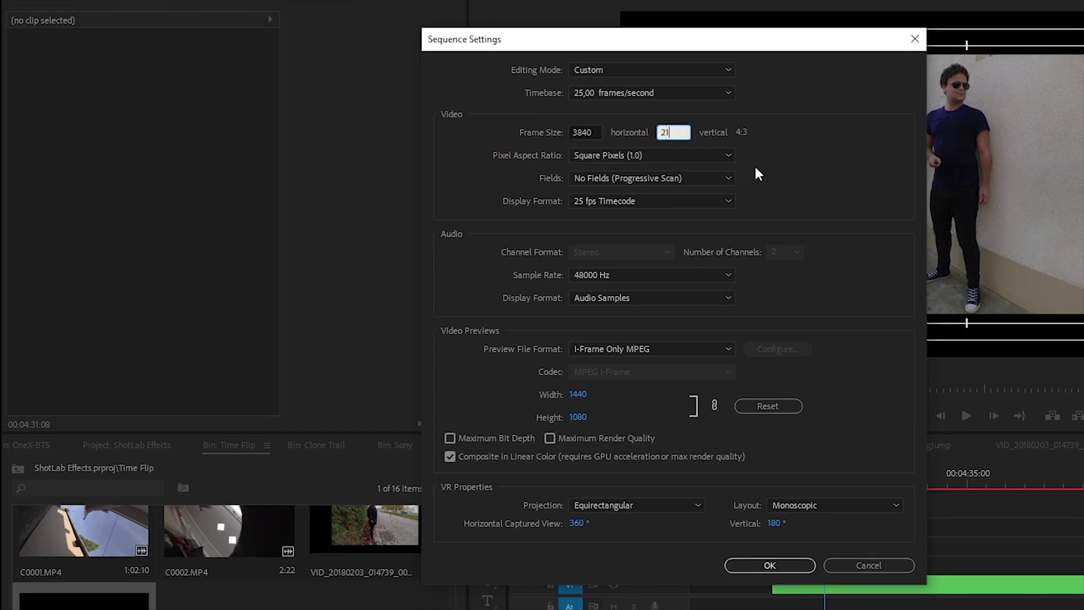
pyautogui.click(781, 565)
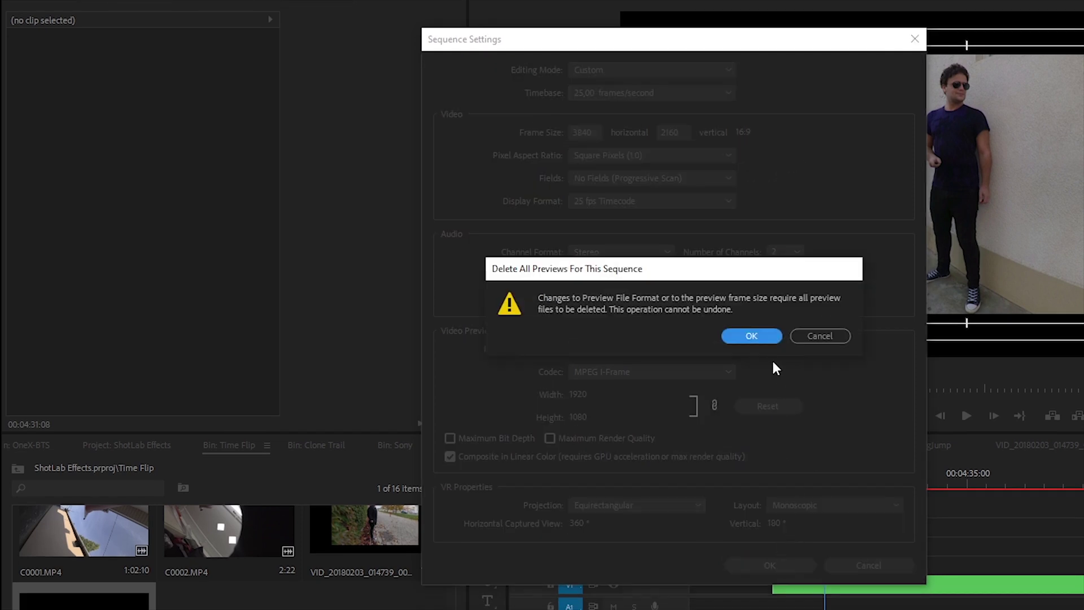
pyautogui.click(771, 332)
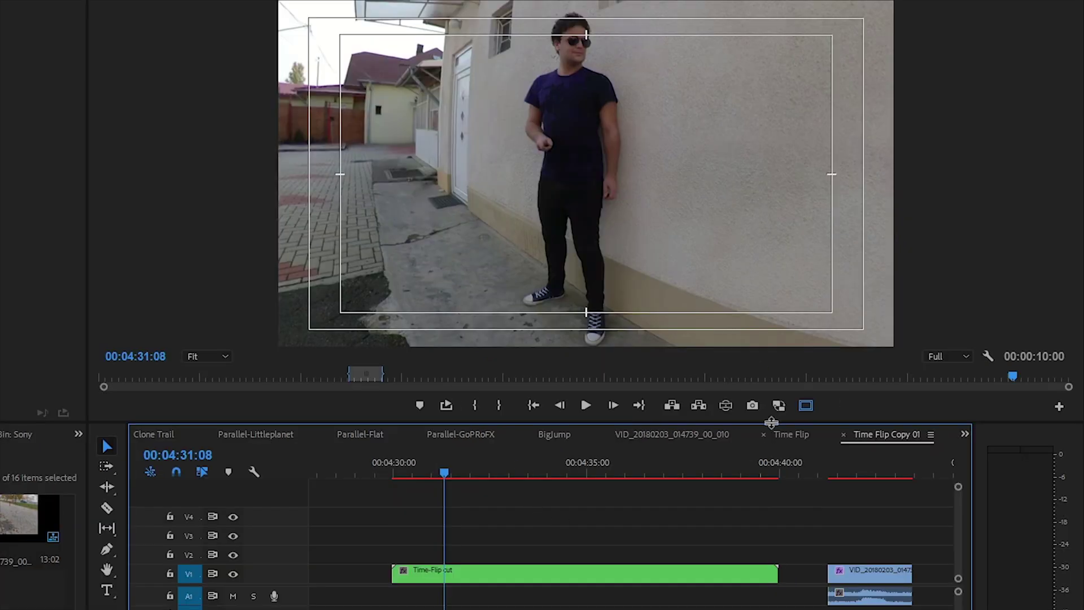
pyautogui.click(806, 405)
# Step: Set the Time-Flip cut clip's Scale to 100 and scrub to 00:04:36:05 to review
pyautogui.click(413, 570)
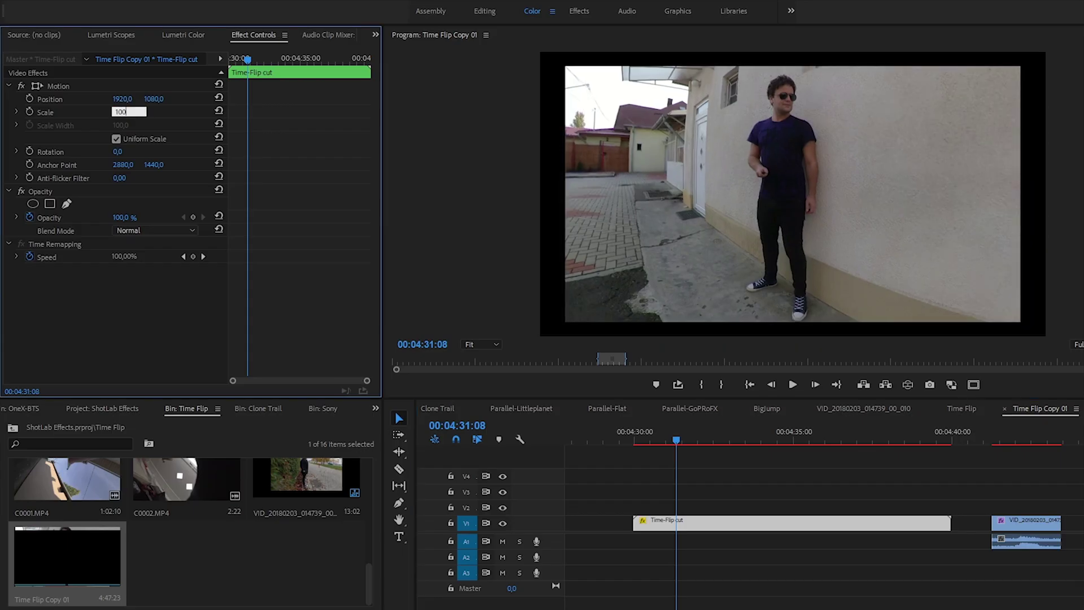
pyautogui.press('Return')
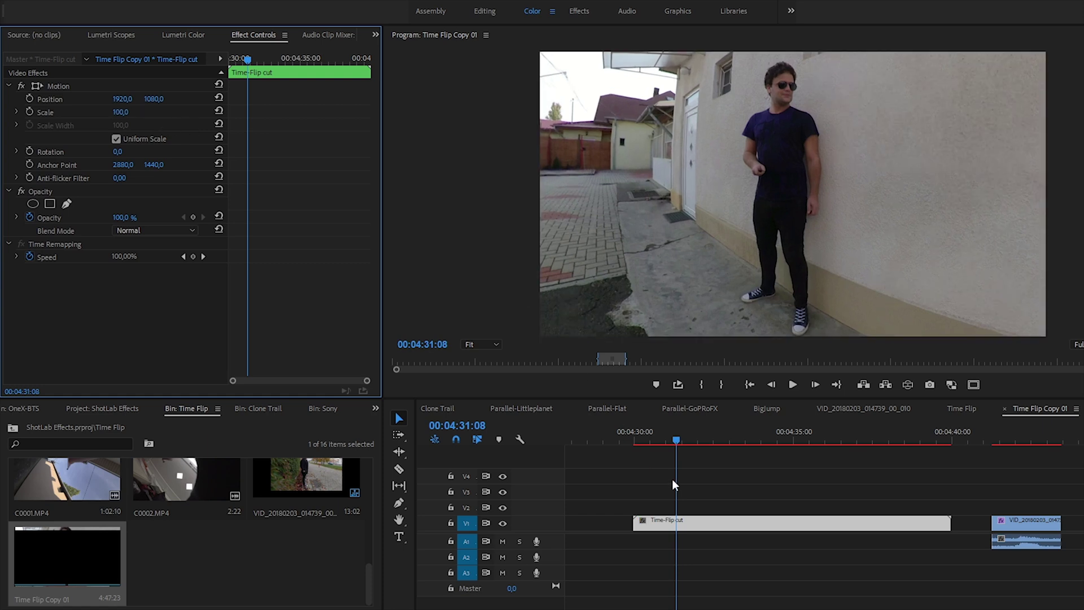
pyautogui.moveTo(673, 434); pyautogui.dragTo(791, 464)
pyautogui.click(791, 463)
pyautogui.click(831, 445)
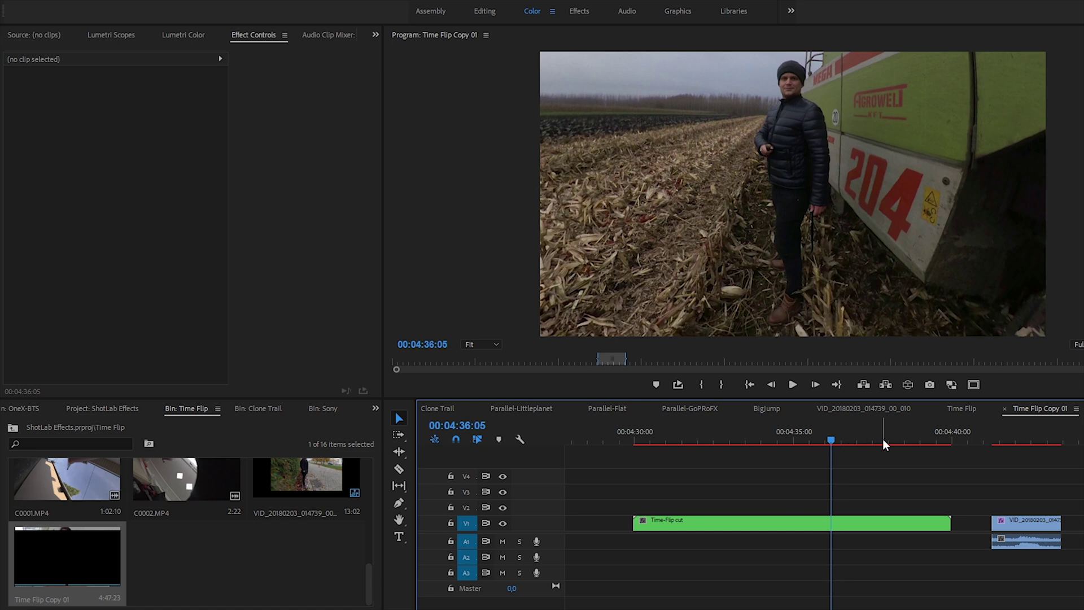